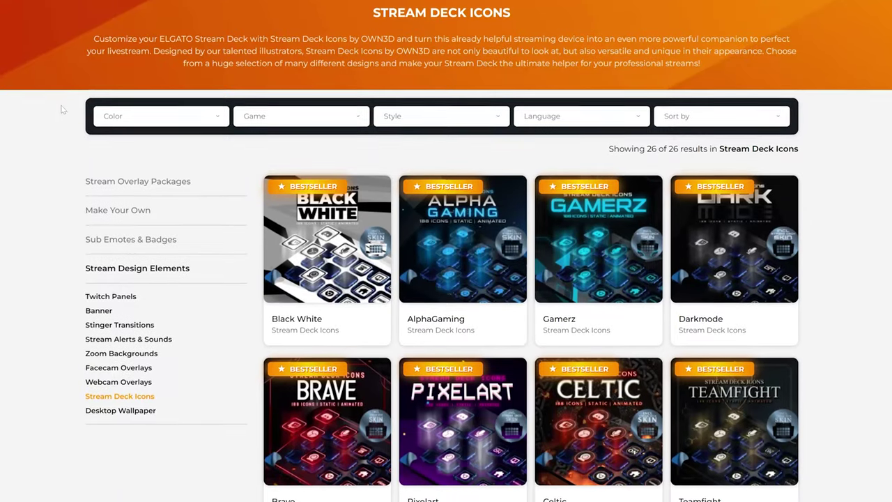
Step: Browse the OWN3D Stream Deck icon packs and open the DJ pack
{"action": "scroll", "coordinate": [62, 108], "scroll_direction": "down", "scroll_amount": 3}
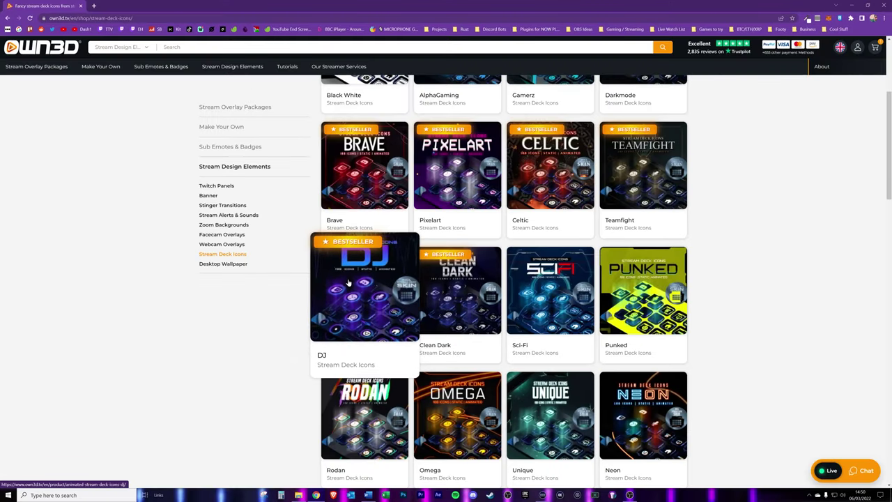
{"action": "left_click", "coordinate": [348, 283]}
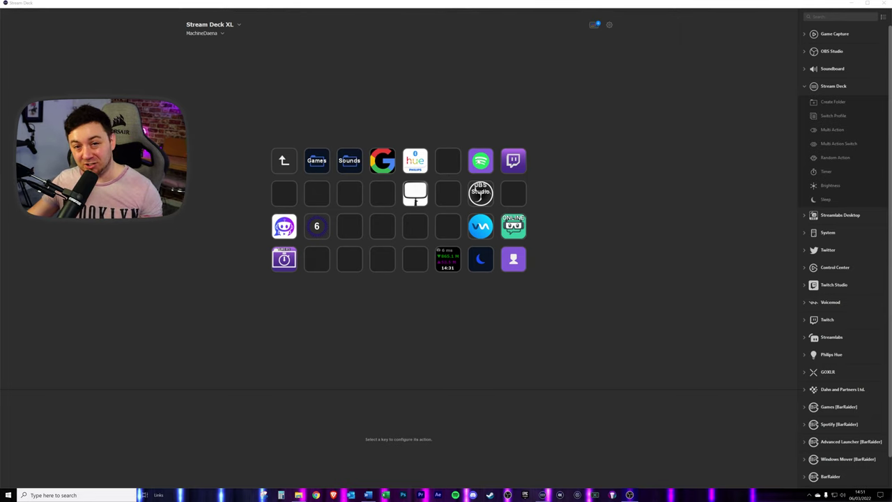
Step: Open the Spotify folder and inspect the settings of its playback, volume and song info keys
{"action": "double_click", "coordinate": [481, 160]}
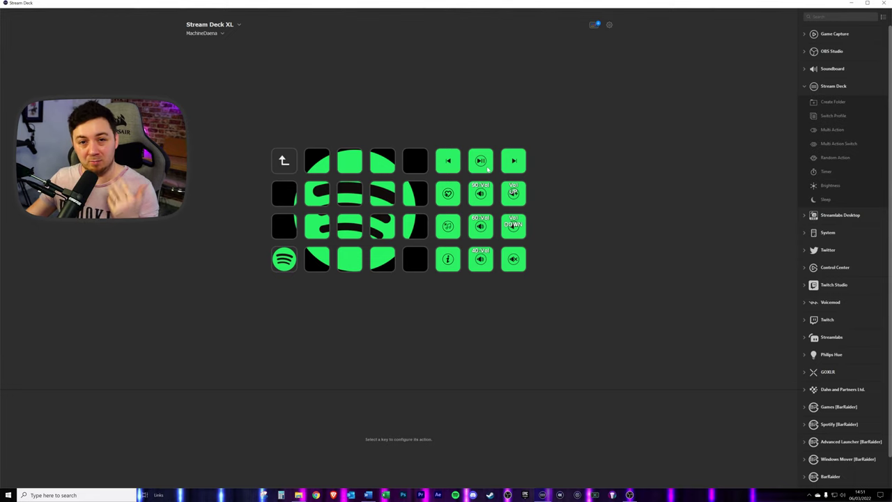
{"action": "left_click", "coordinate": [481, 162]}
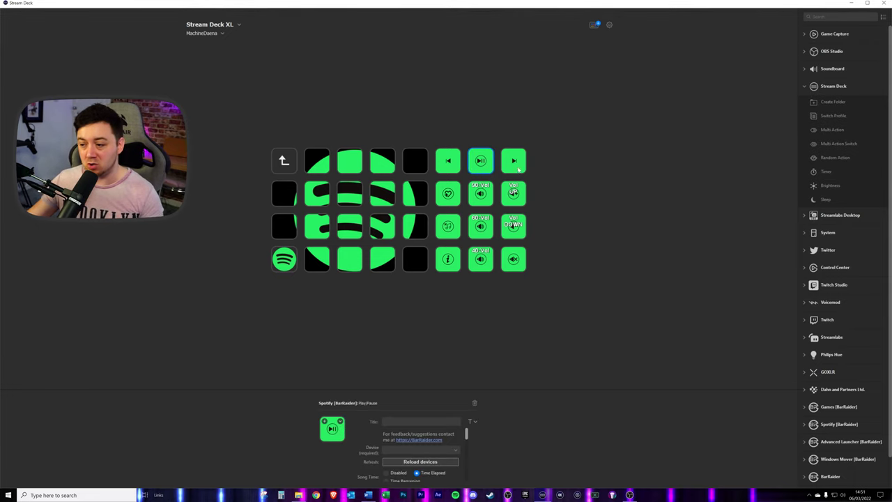
{"action": "left_click", "coordinate": [480, 194]}
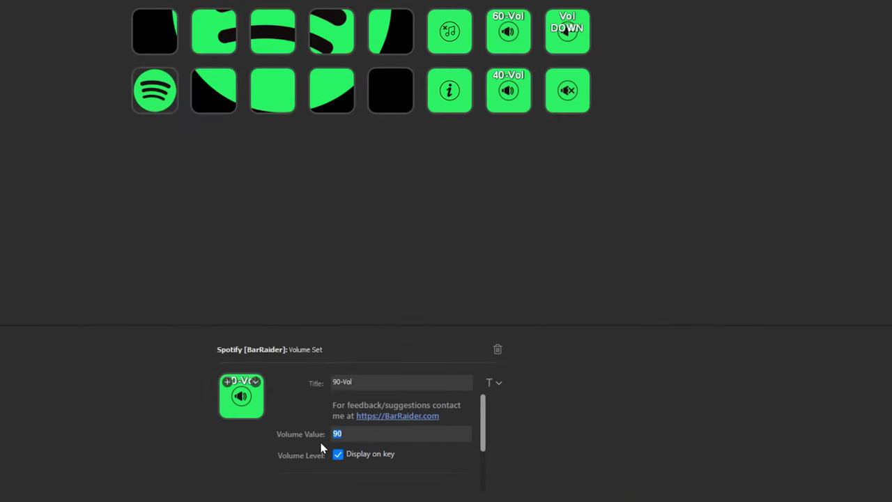
{"action": "left_click", "coordinate": [508, 91]}
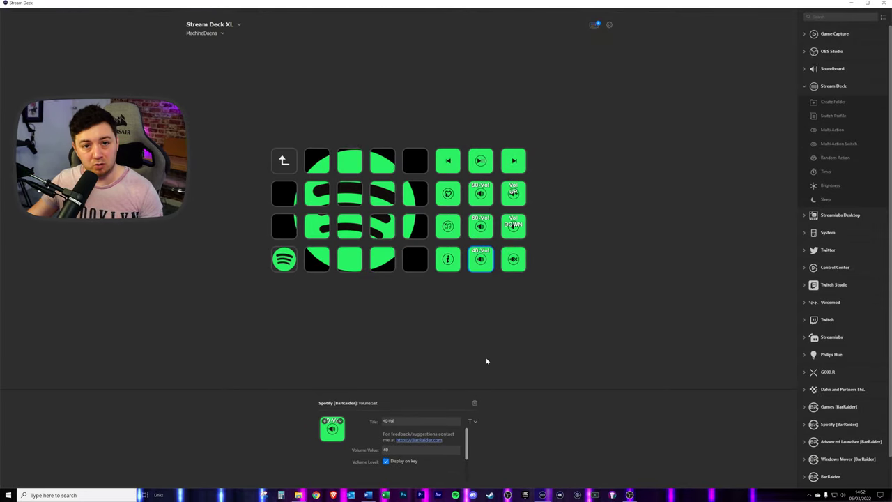
{"action": "left_click", "coordinate": [516, 193]}
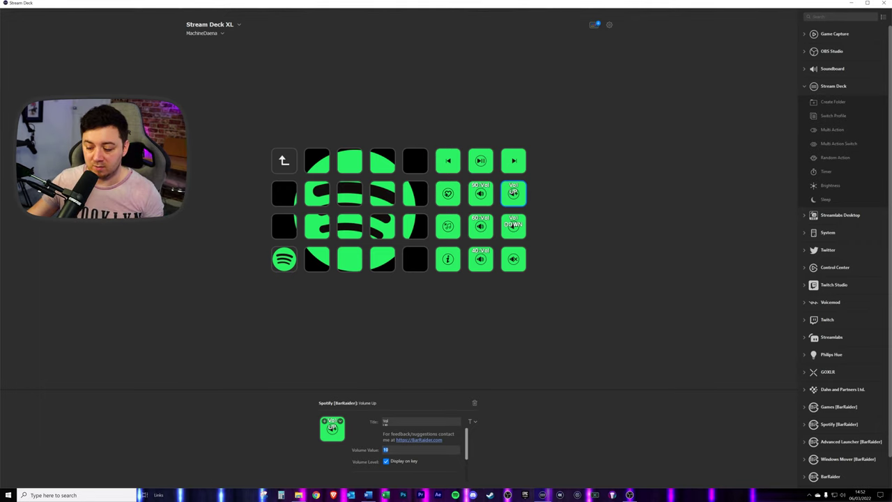
{"action": "left_click", "coordinate": [514, 225]}
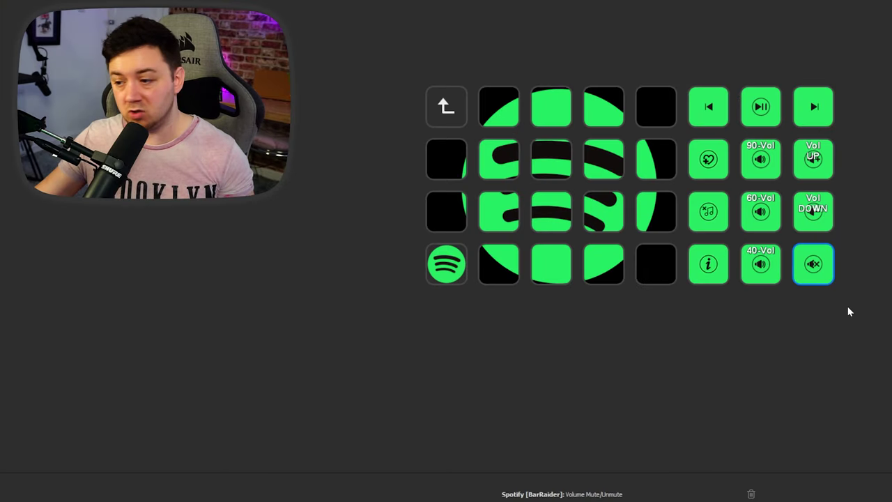
{"action": "left_click", "coordinate": [450, 269]}
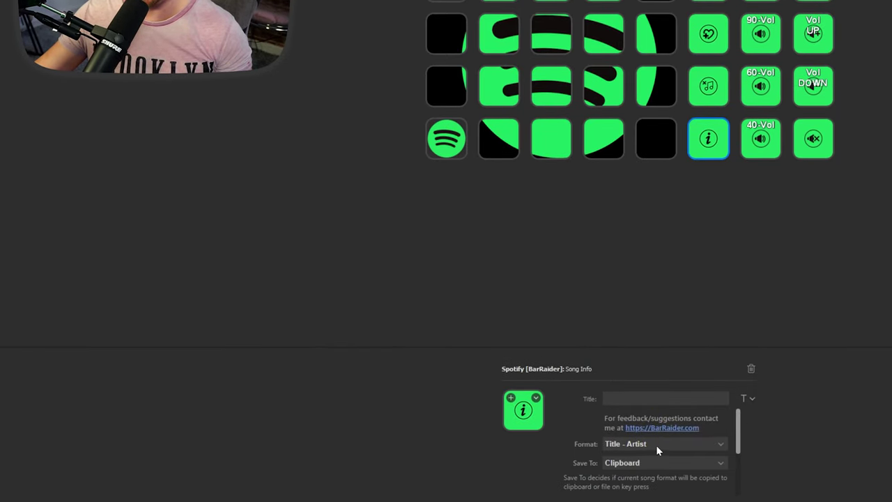
{"action": "left_click", "coordinate": [444, 154]}
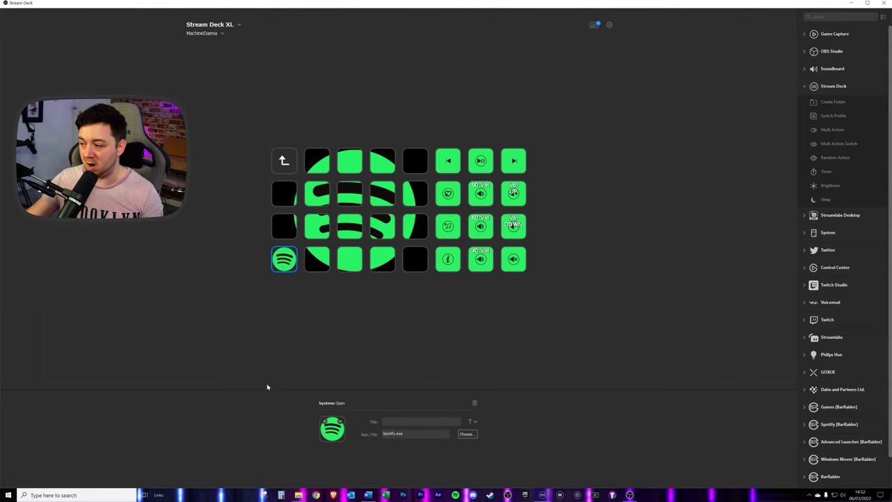
Step: Expand the System actions and inspect the Hotkey tiles that form the Spotify logo, then examine the Spotify [BarRaider] actions
{"action": "left_click", "coordinate": [826, 233]}
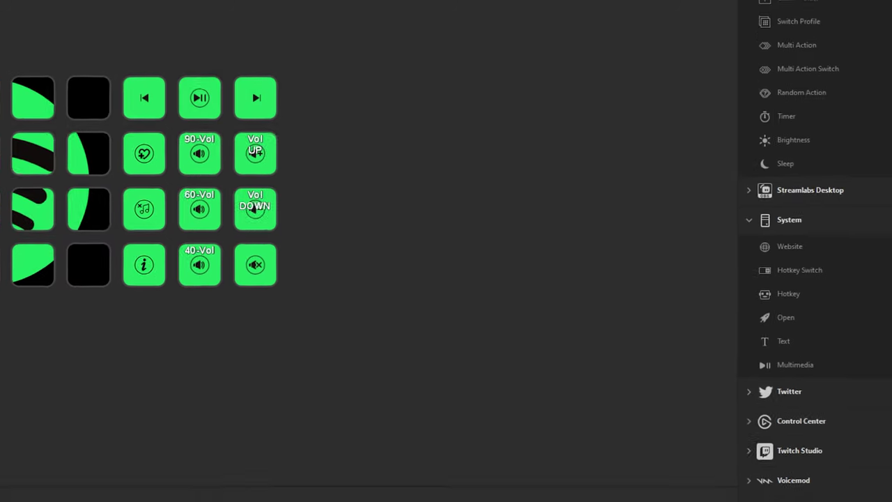
{"action": "left_click", "coordinate": [414, 166]}
{"action": "left_click", "coordinate": [415, 195]}
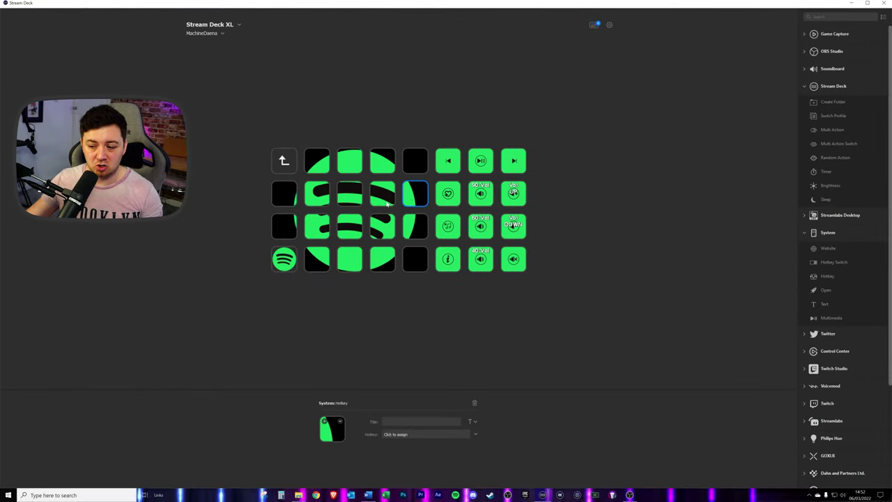
{"action": "left_click", "coordinate": [385, 199]}
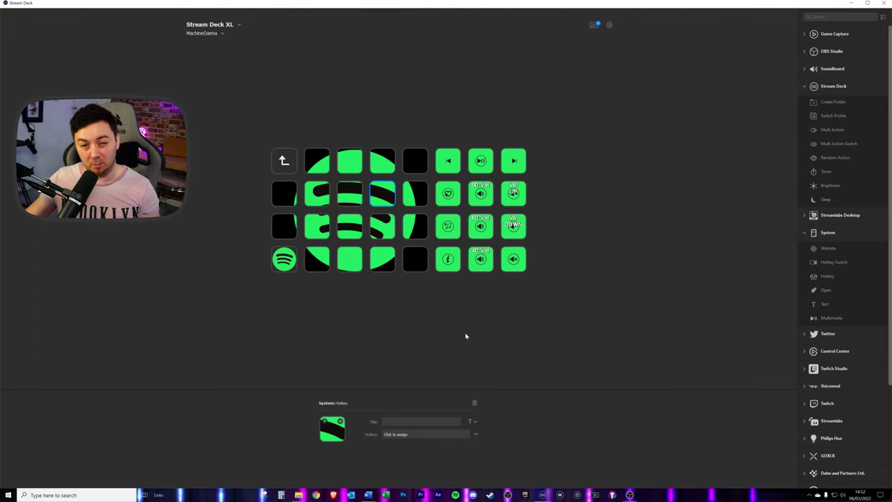
{"action": "scroll", "coordinate": [863, 229], "scroll_direction": "down", "scroll_amount": 5}
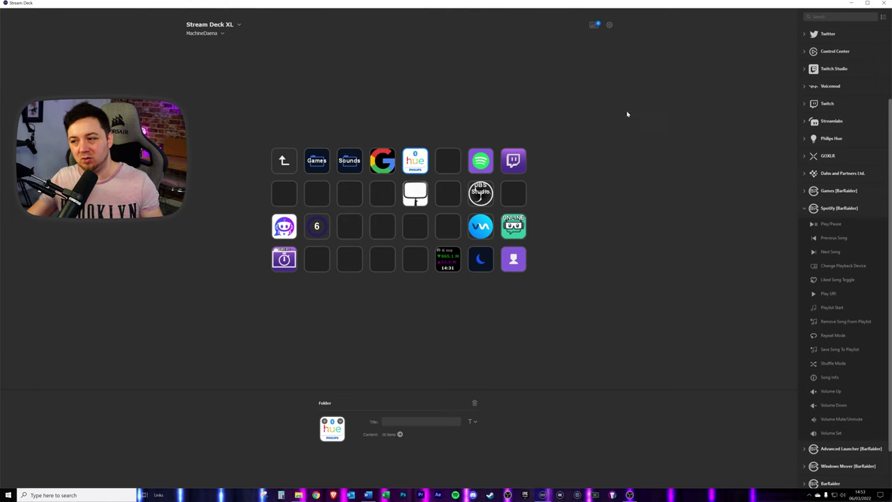
Step: Search the store's plugins for "light", review the lighting plugins and close the store
{"action": "left_click", "coordinate": [593, 26]}
{"action": "left_click", "coordinate": [177, 116]}
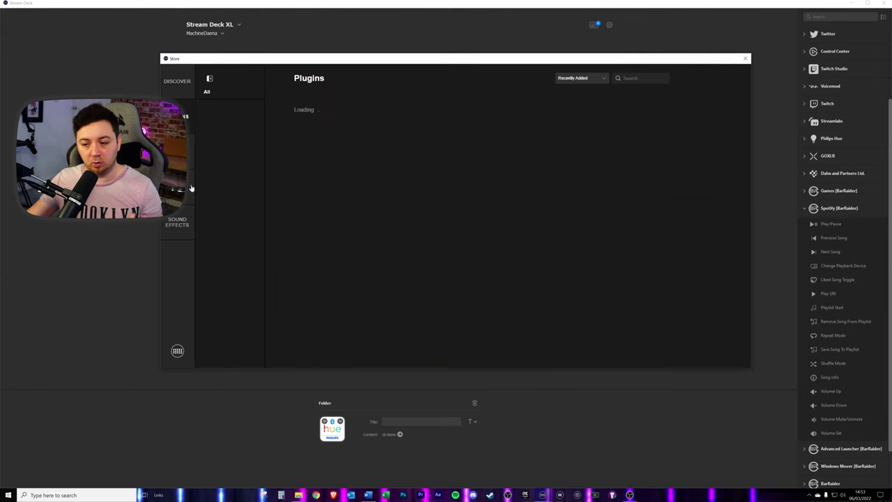
{"action": "type", "text": "light"}
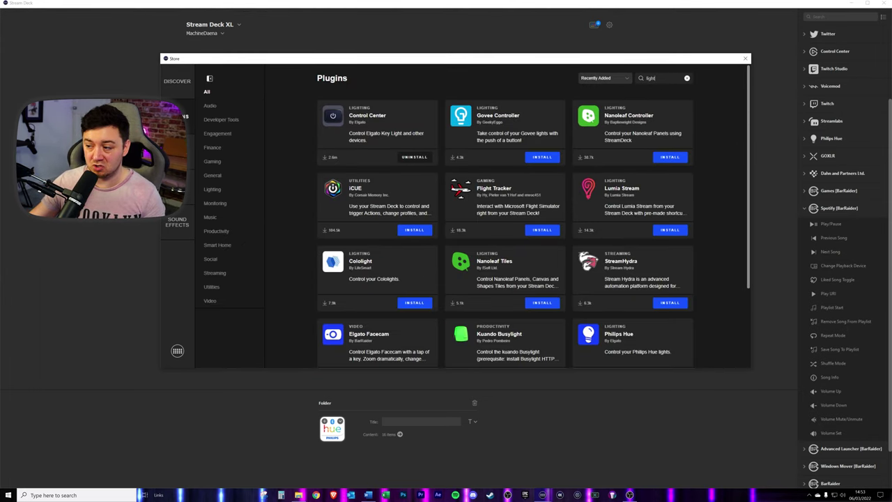
{"action": "scroll", "coordinate": [651, 189], "scroll_direction": "down", "scroll_amount": 3}
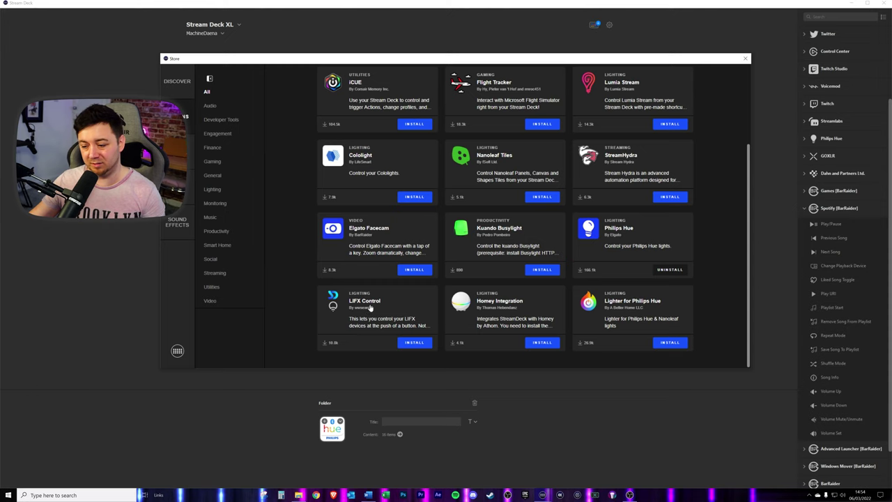
{"action": "scroll", "coordinate": [352, 196], "scroll_direction": "up", "scroll_amount": 3}
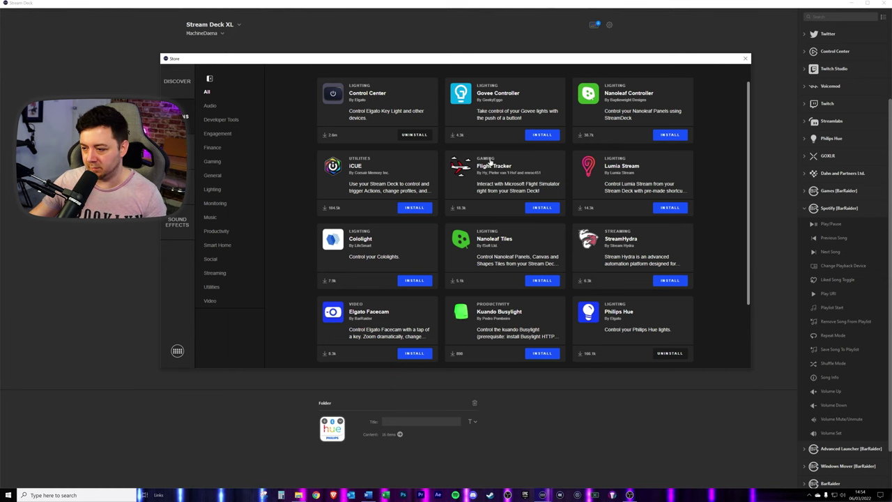
{"action": "left_click", "coordinate": [747, 60]}
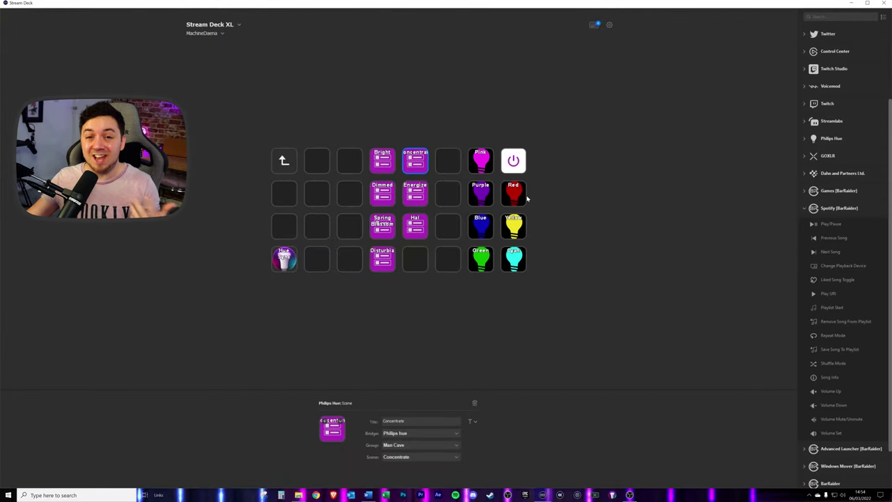
Step: Inspect the Philips Hue settings of the Red, Bright and Pink keys
{"action": "left_click", "coordinate": [516, 195]}
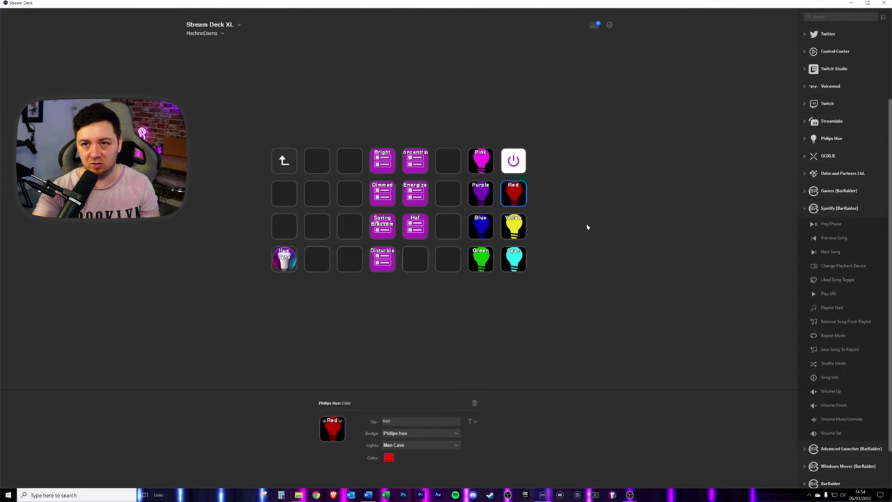
{"action": "left_click", "coordinate": [382, 160]}
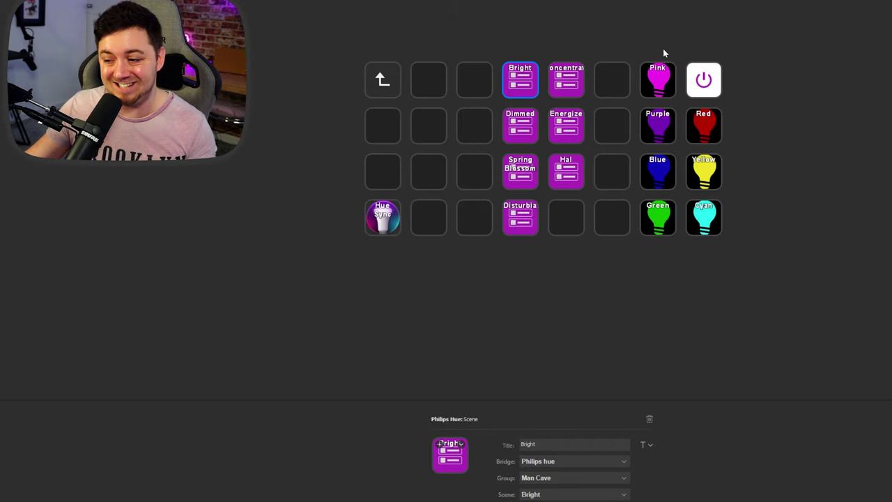
{"action": "left_click", "coordinate": [658, 78]}
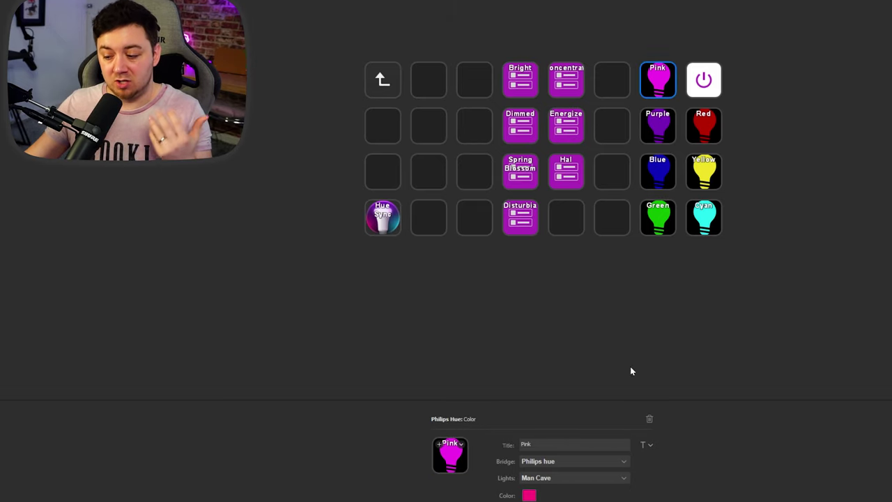
Step: Examine the Pink key's color values and HTML code, cancel the color selection, and view the Concentrate scene key
{"action": "left_click", "coordinate": [530, 496]}
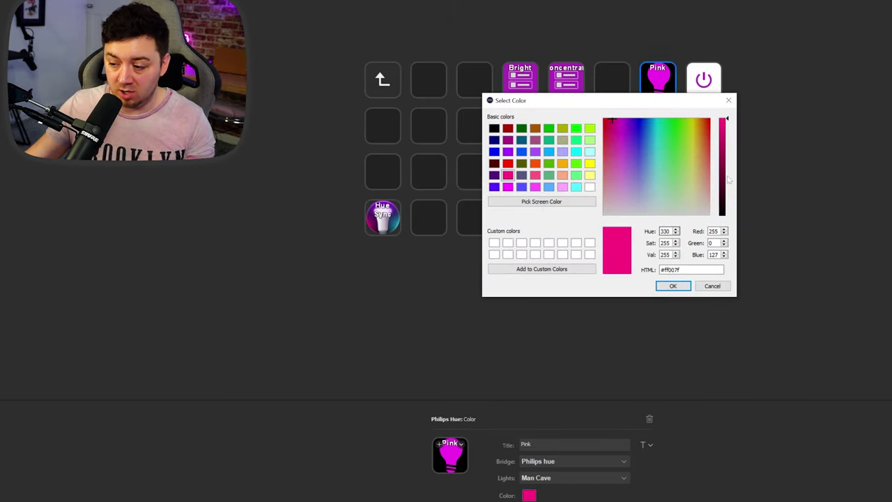
{"action": "left_click_drag", "start_coordinate": [697, 270], "coordinate": [660, 270]}
{"action": "left_click", "coordinate": [712, 286]}
{"action": "left_click", "coordinate": [566, 79]}
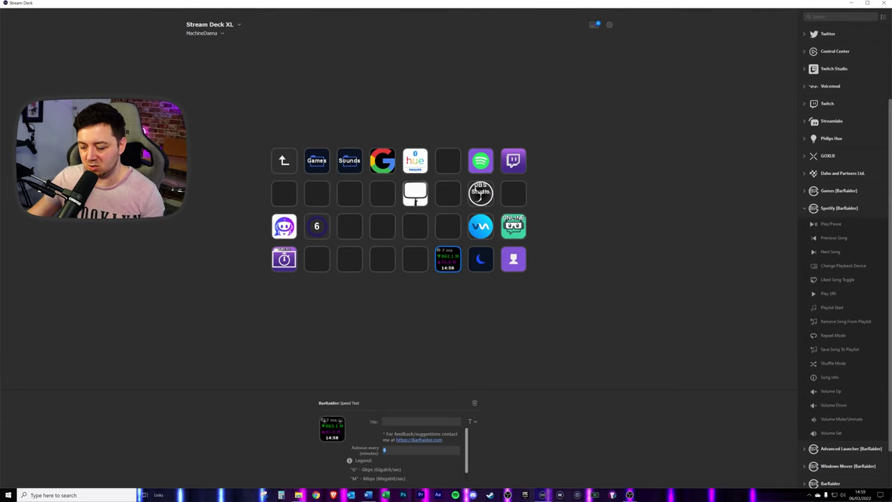
Step: Deselect the BarRaider Speed Test key and select it again to view its settings
{"action": "left_click", "coordinate": [167, 294]}
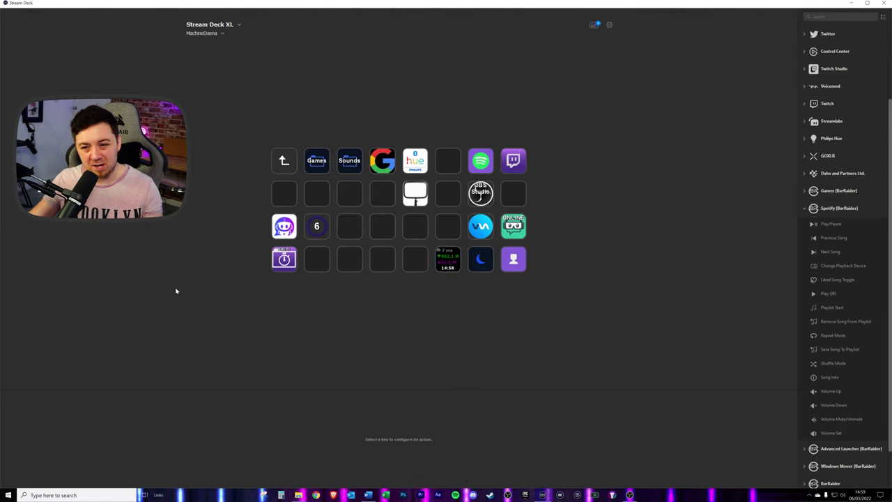
{"action": "left_click", "coordinate": [456, 258]}
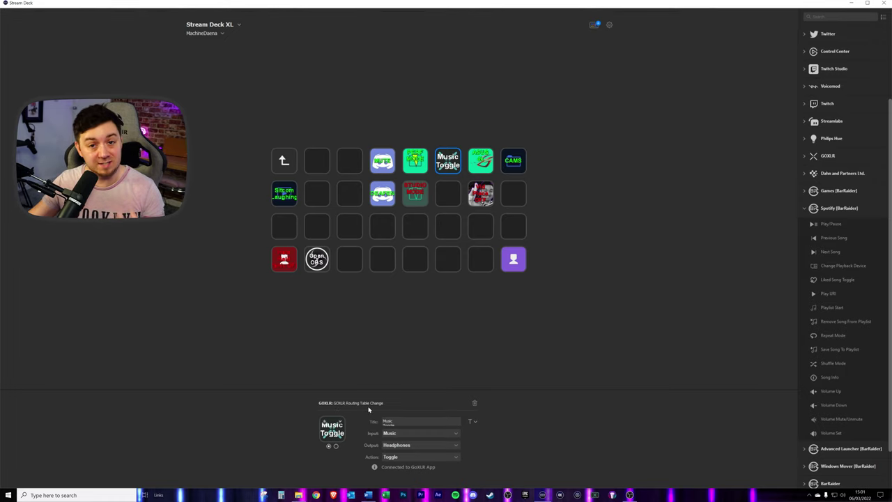
Step: Expand the GOXLR actions and review the Music Toggle key's input options, keeping Music selected
{"action": "scroll", "coordinate": [829, 279], "scroll_direction": "up", "scroll_amount": 3}
{"action": "left_click", "coordinate": [827, 260]}
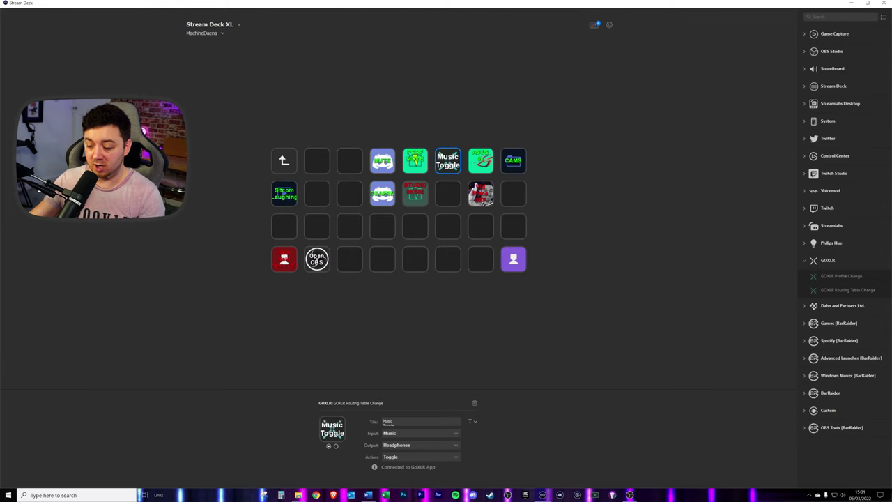
{"action": "left_click", "coordinate": [401, 435]}
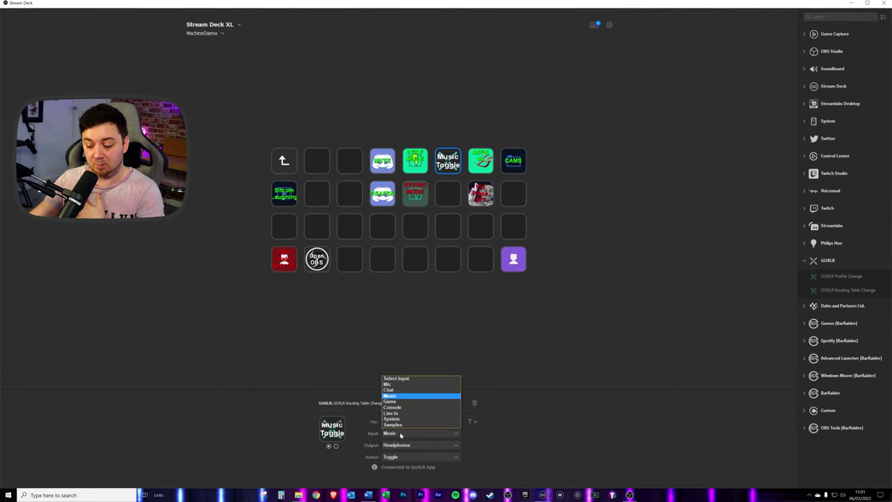
{"action": "left_click", "coordinate": [391, 396]}
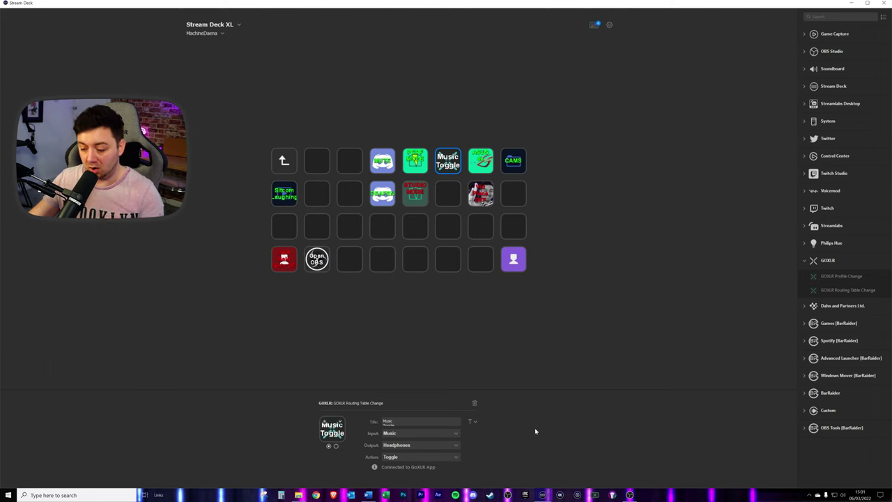
Step: Switch to the GoXLR app, open the routing table and toggle the Music input's routing to Headphones off and on
{"action": "left_click", "coordinate": [595, 495]}
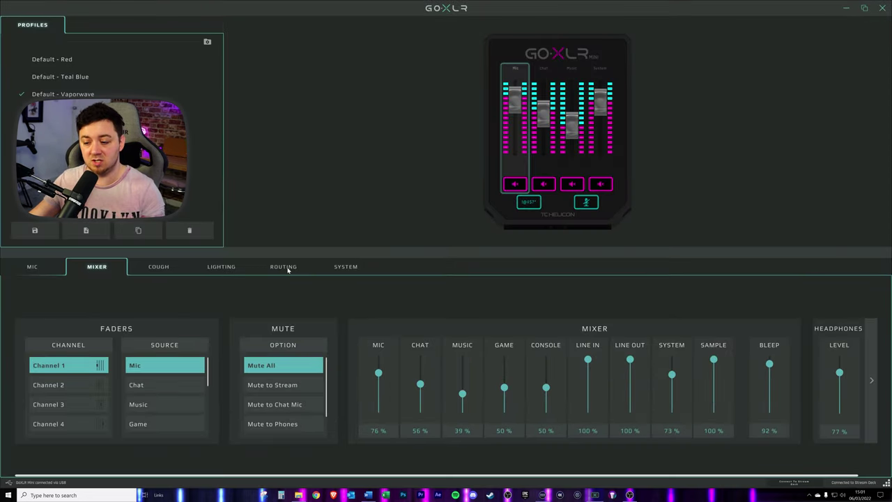
{"action": "left_click", "coordinate": [285, 267]}
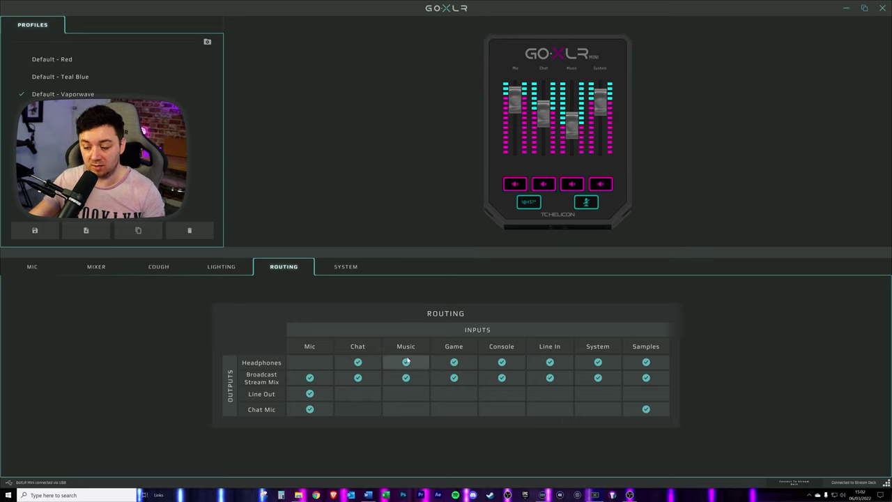
{"action": "left_click", "coordinate": [406, 363]}
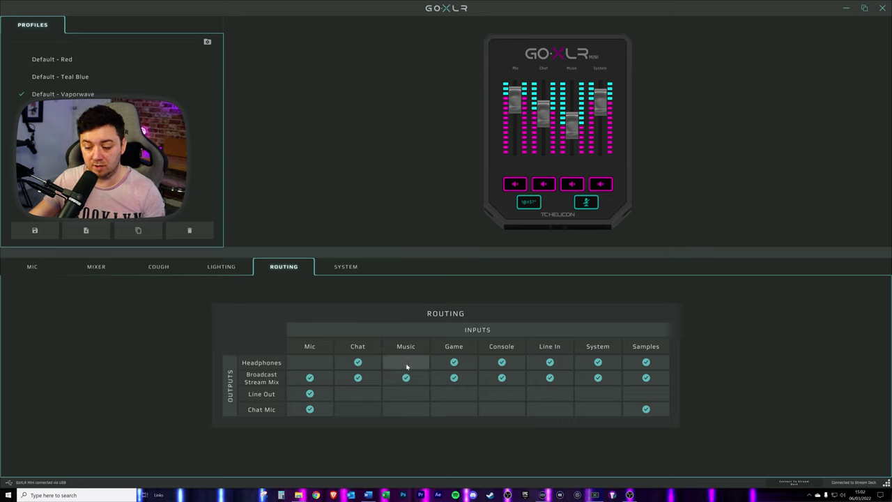
{"action": "left_click", "coordinate": [408, 366]}
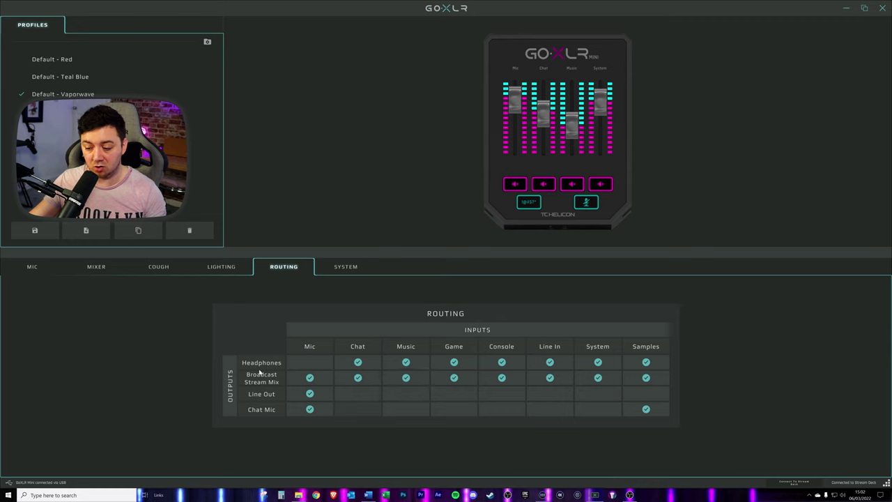
{"action": "left_click", "coordinate": [406, 363]}
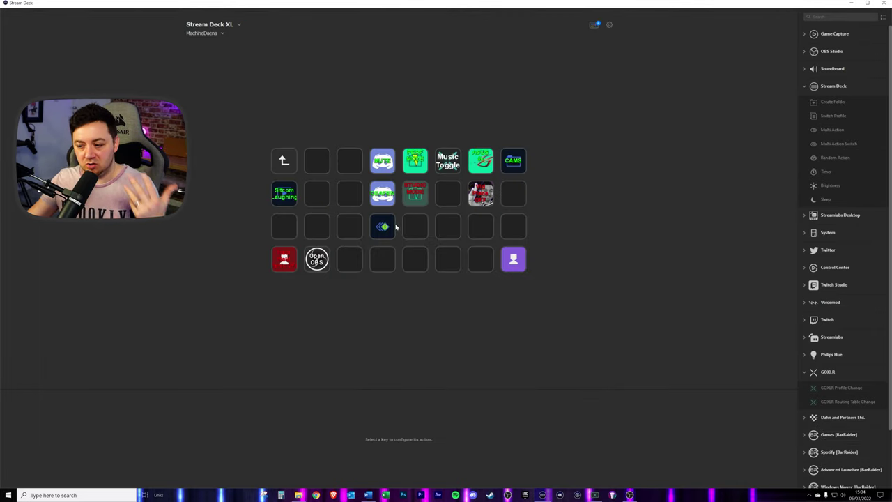
Step: Open the Multi Action Switch key, view its second action set and return to the key layout
{"action": "left_click", "coordinate": [395, 226]}
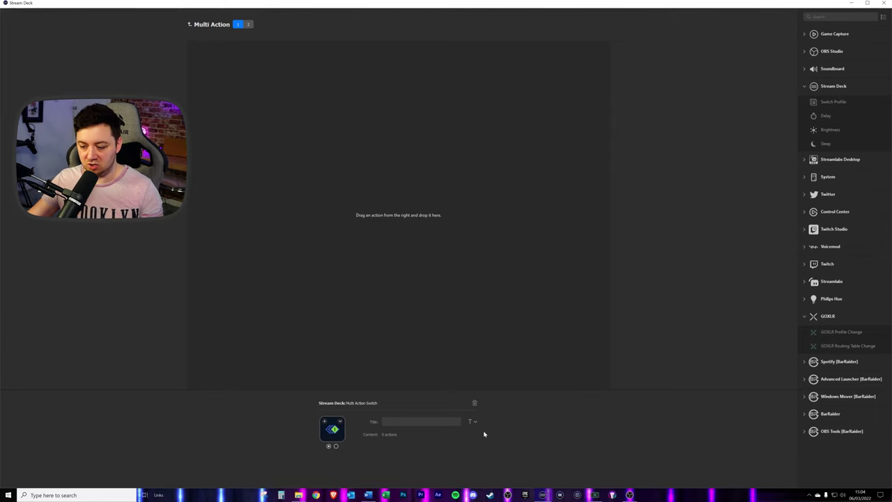
{"action": "left_click", "coordinate": [248, 25]}
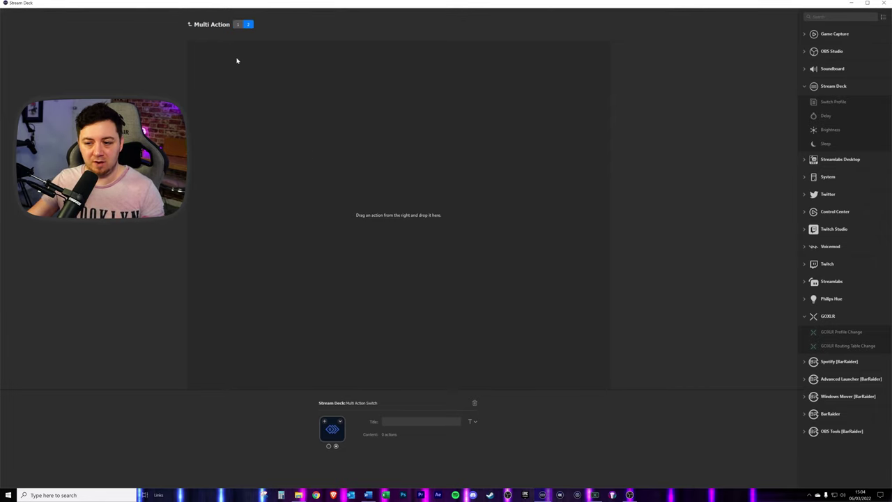
{"action": "left_click", "coordinate": [189, 24]}
Step: Add a Multi Action to the empty key directly below the Multi Action Switch
{"action": "left_click_drag", "start_coordinate": [832, 129], "coordinate": [383, 258]}
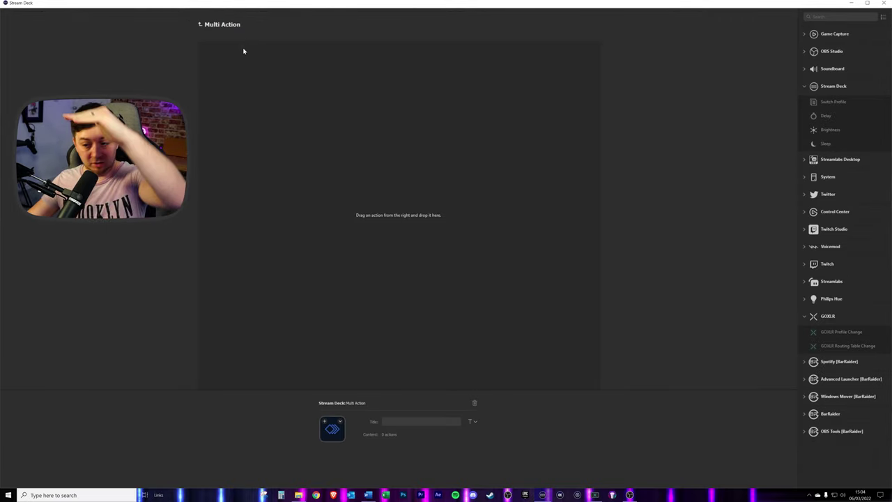